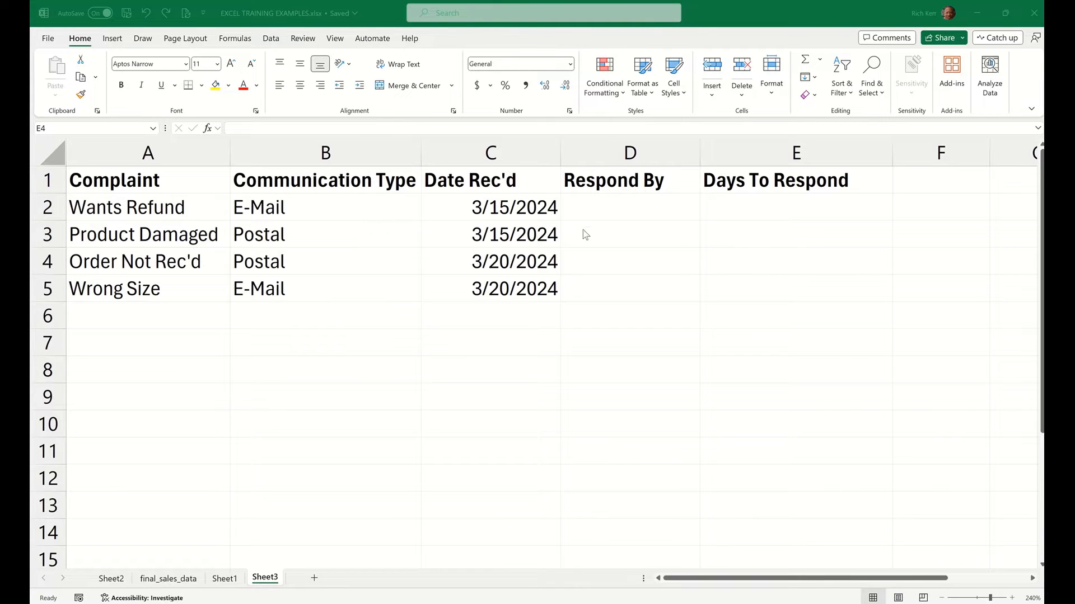
# Begin a SWITCH formula in D2 that evaluates B2 and returns 14 for "E-Mail"
pyautogui.click(622, 209)
pyautogui.click(611, 205)
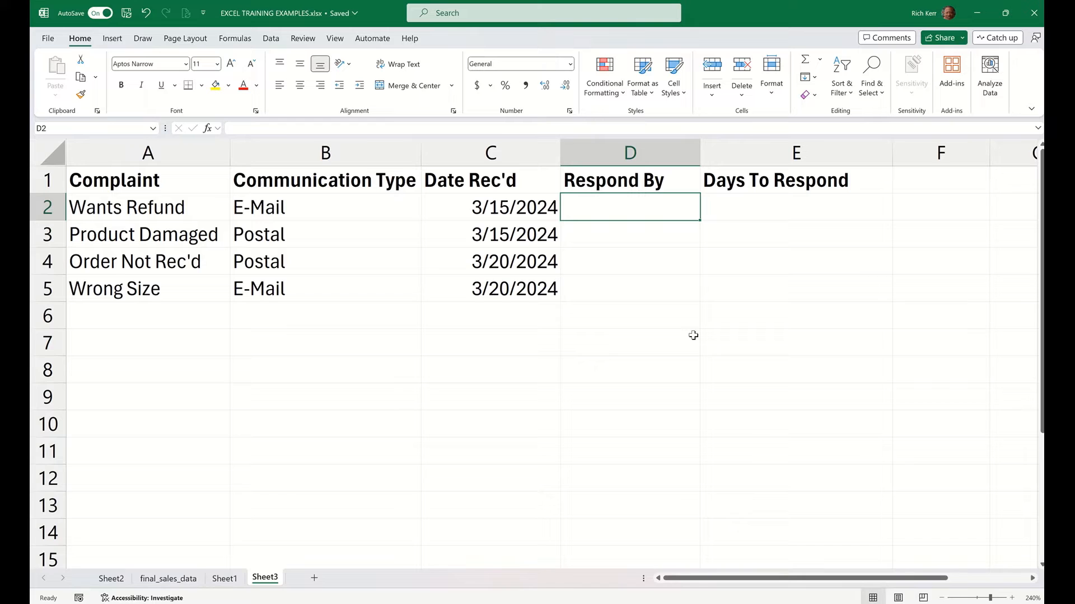
pyautogui.write('=switch(')
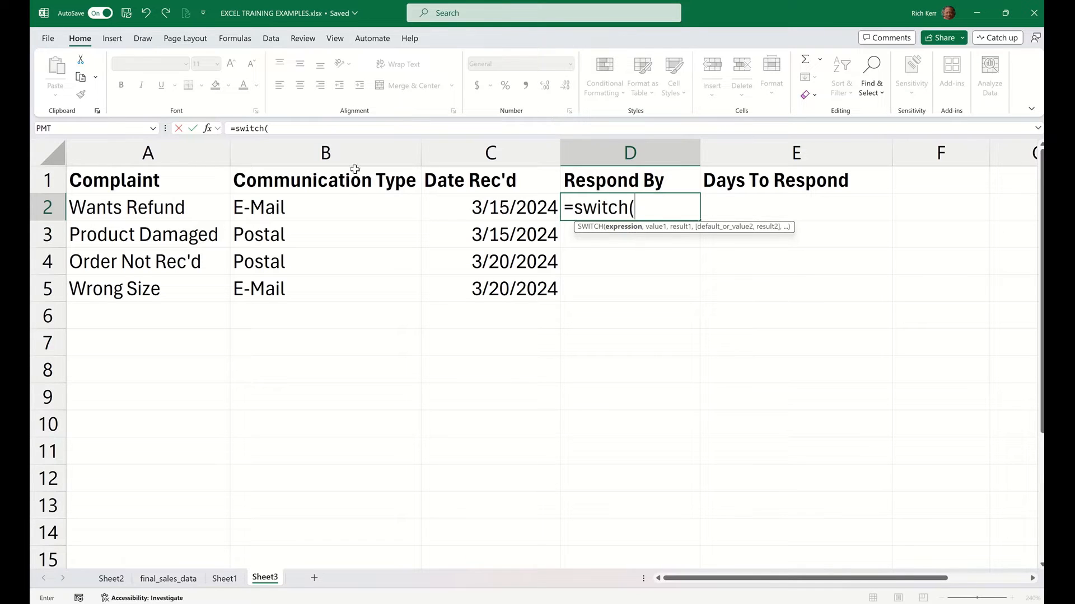
pyautogui.click(323, 211)
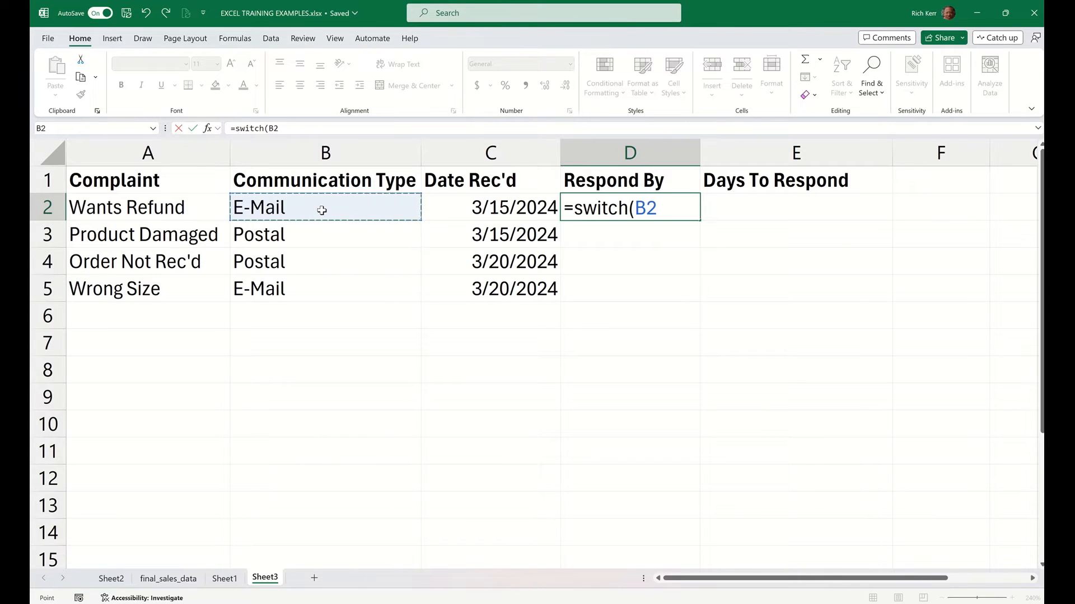
pyautogui.write(',')
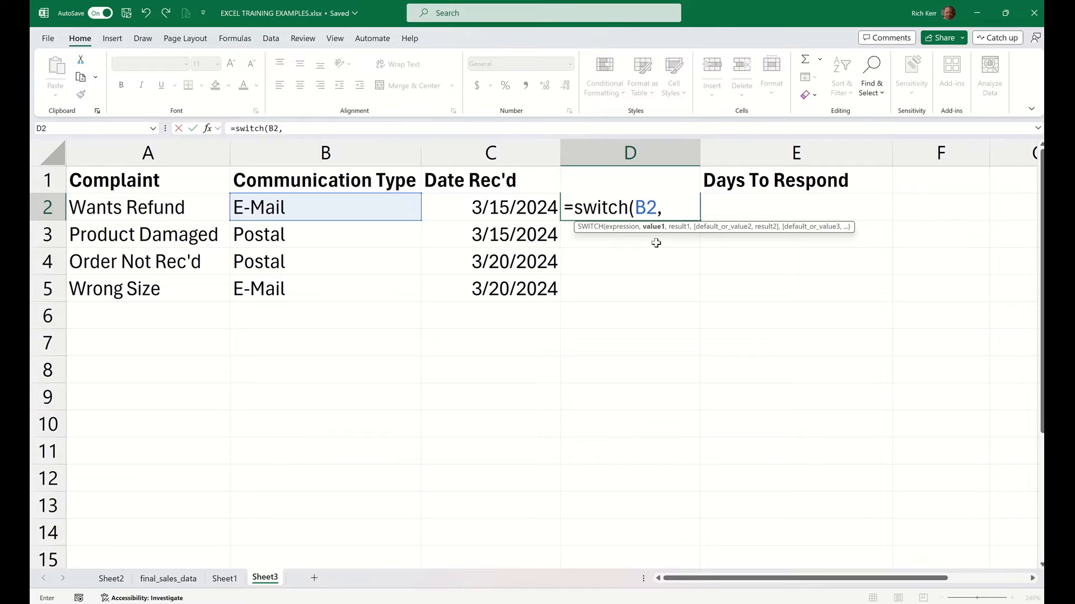
pyautogui.write('E-Mail')
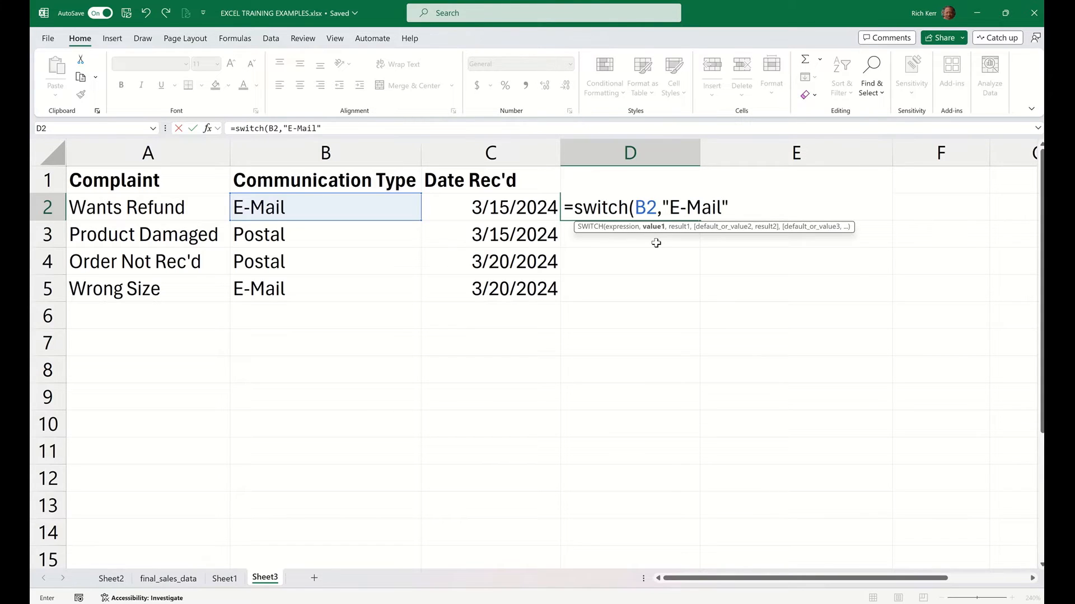
pyautogui.write('",')
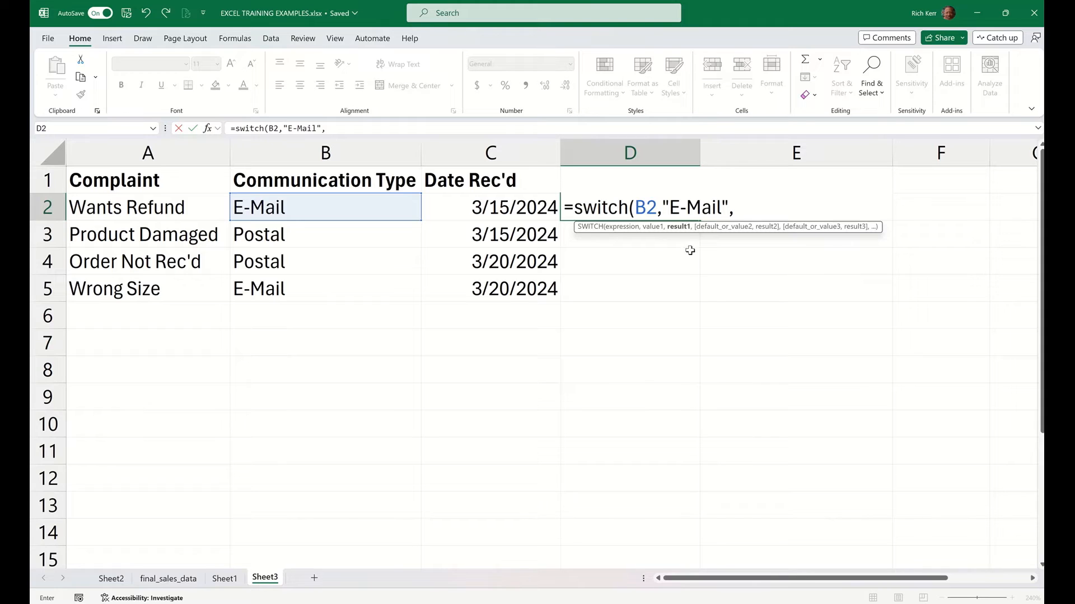
pyautogui.write('14')
pyautogui.click(767, 209)
# Complete the SWITCH formula in D2 so that "Postal" returns 21
pyautogui.write(',')
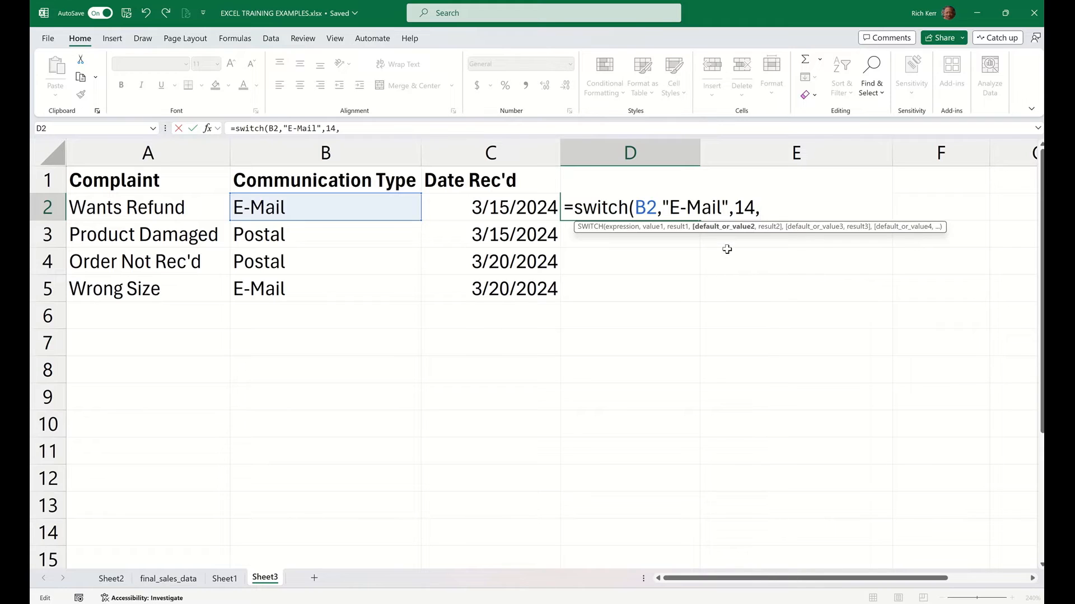
pyautogui.write('"Postal"')
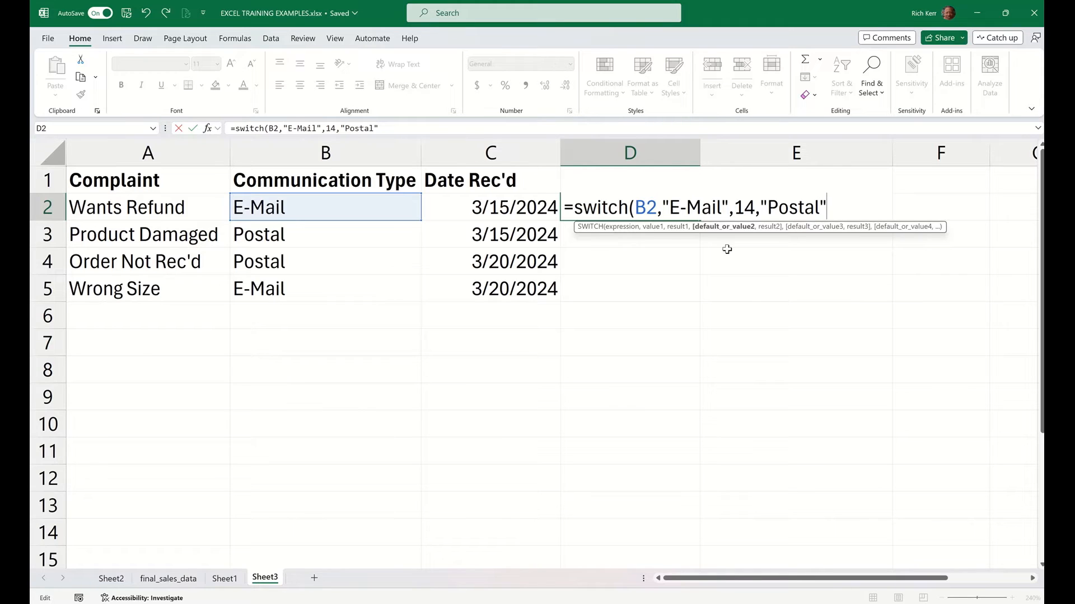
pyautogui.write(',')
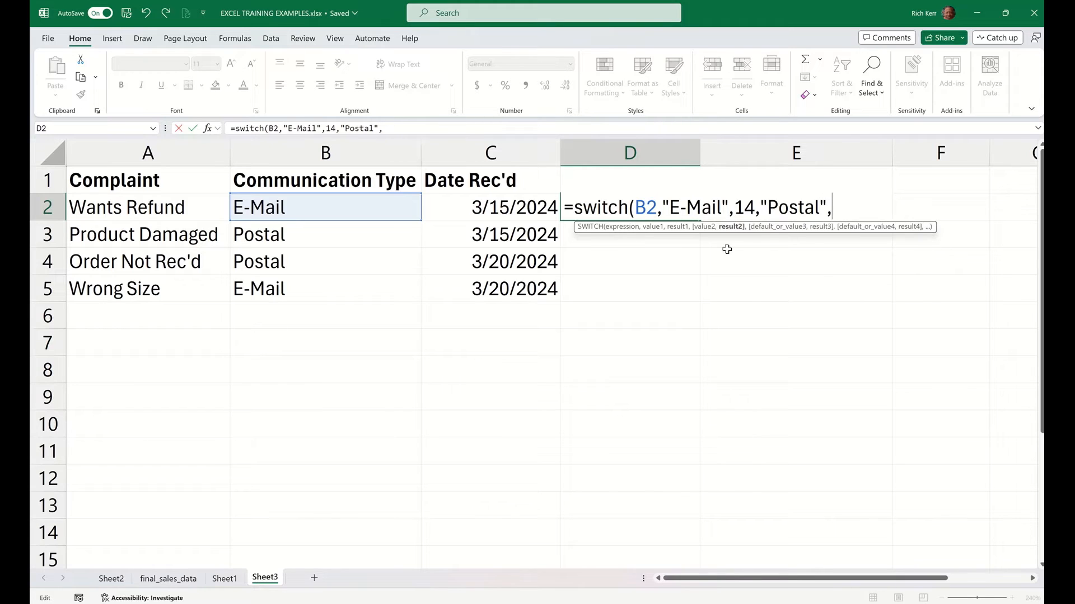
pyautogui.write('21')
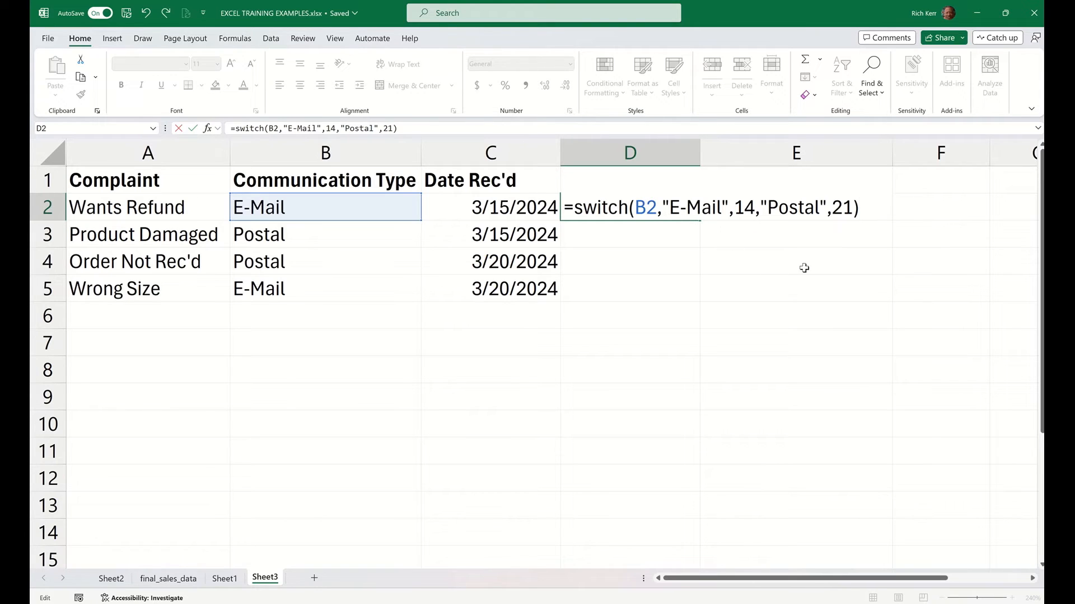
pyautogui.press('Return')
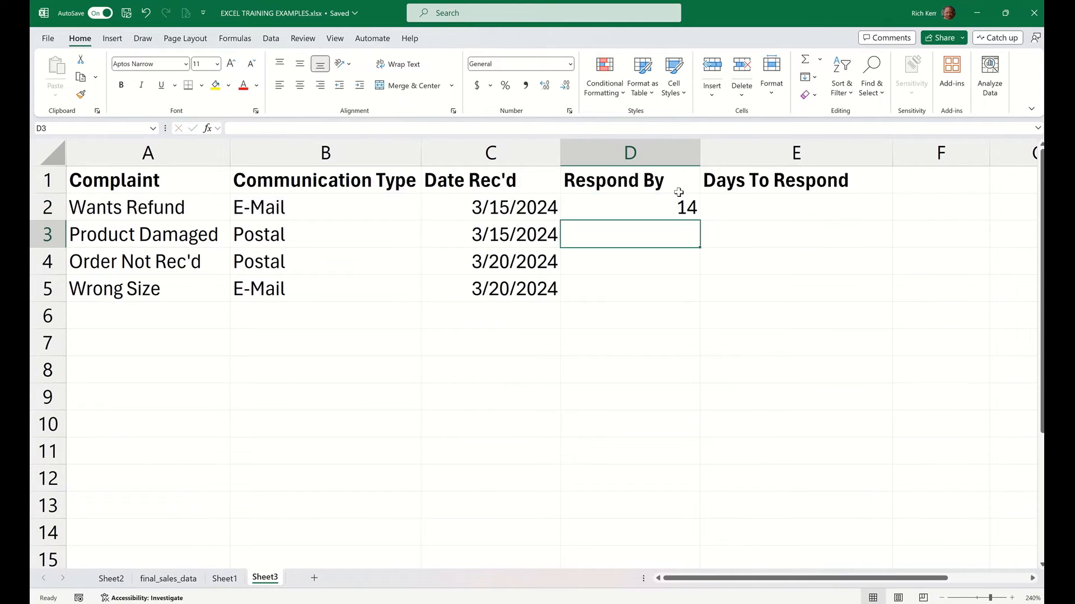
# Copy the SWITCH formula from D2 down the Respond By column through D5
pyautogui.click(653, 208)
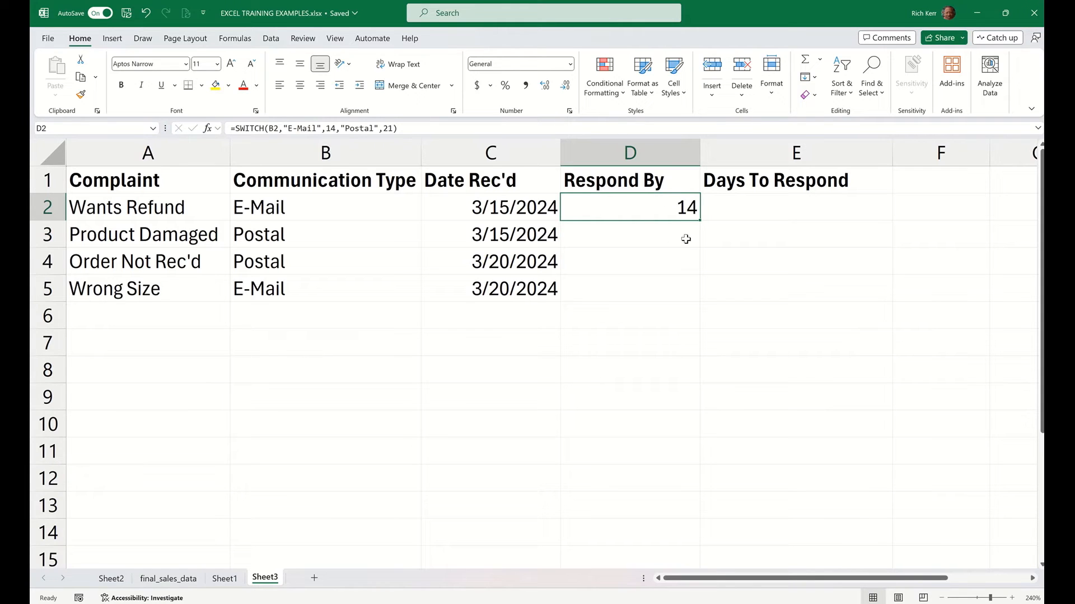
pyautogui.doubleClick(702, 221)
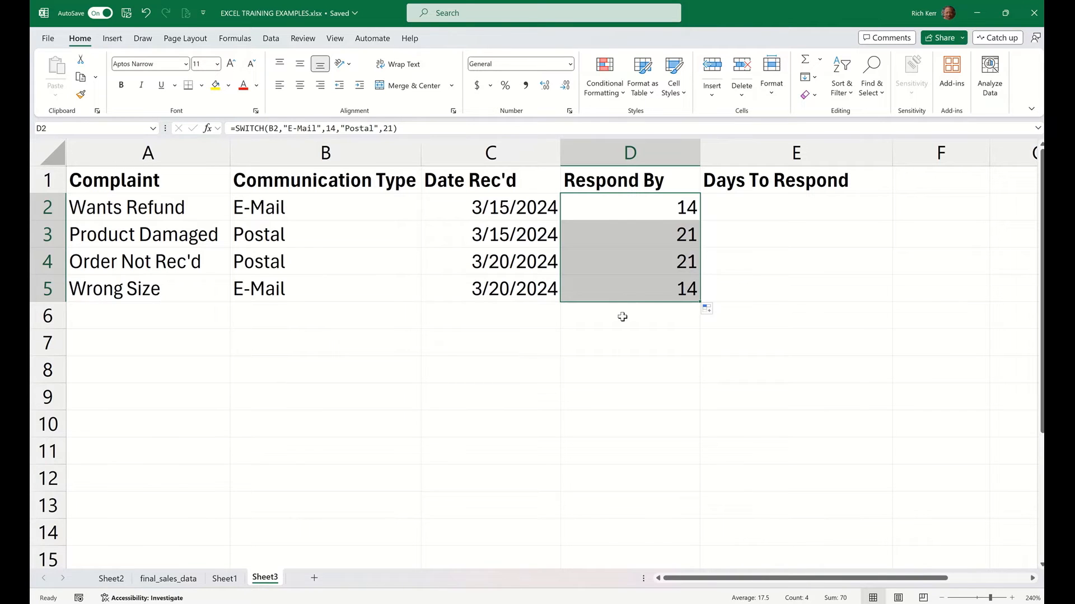
pyautogui.click(622, 290)
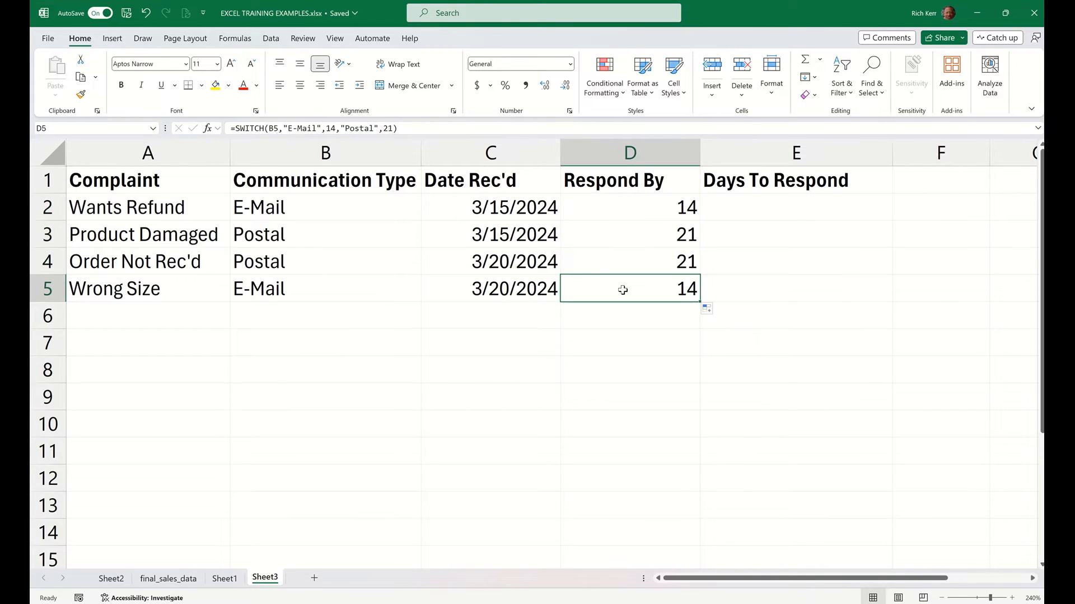
pyautogui.click(501, 263)
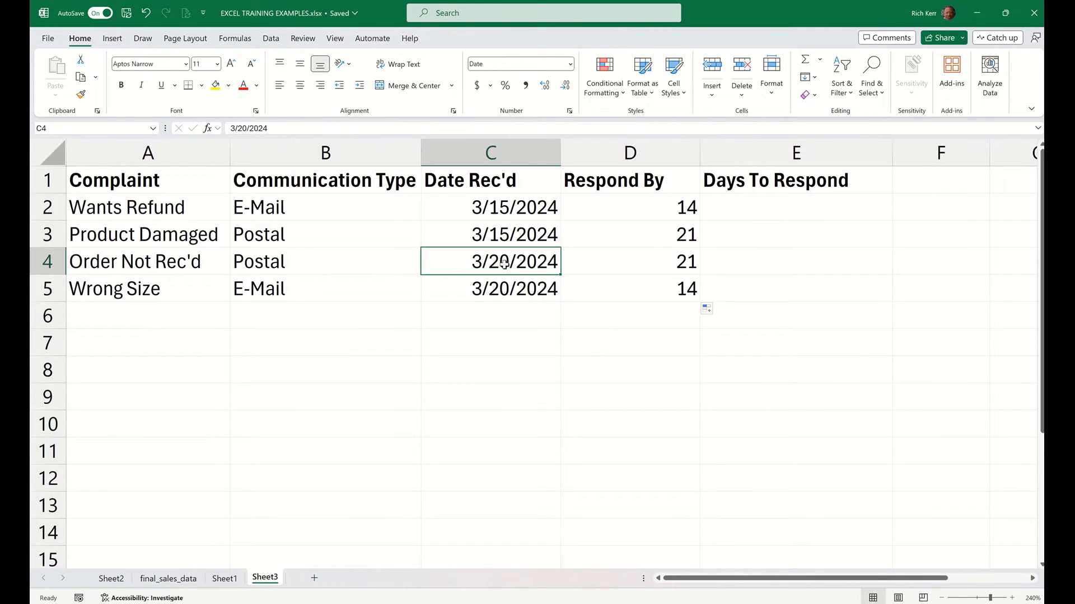
# Edit the D2 formula to add the received date, making it =C2+SWITCH(B2,"E-Mail",14,"Postal",21)
pyautogui.doubleClick(650, 209)
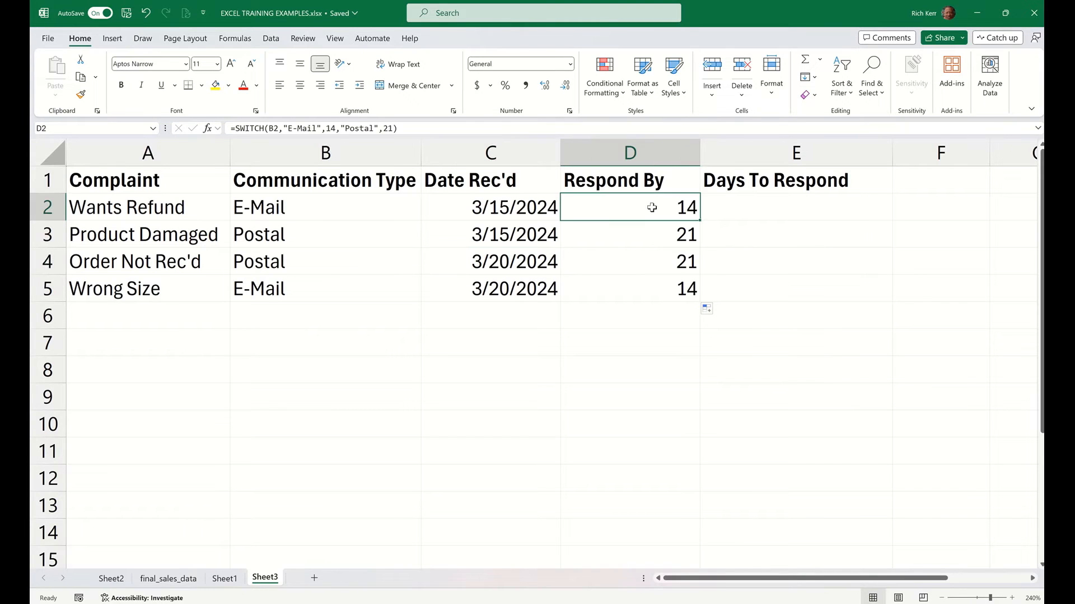
pyautogui.click(575, 209)
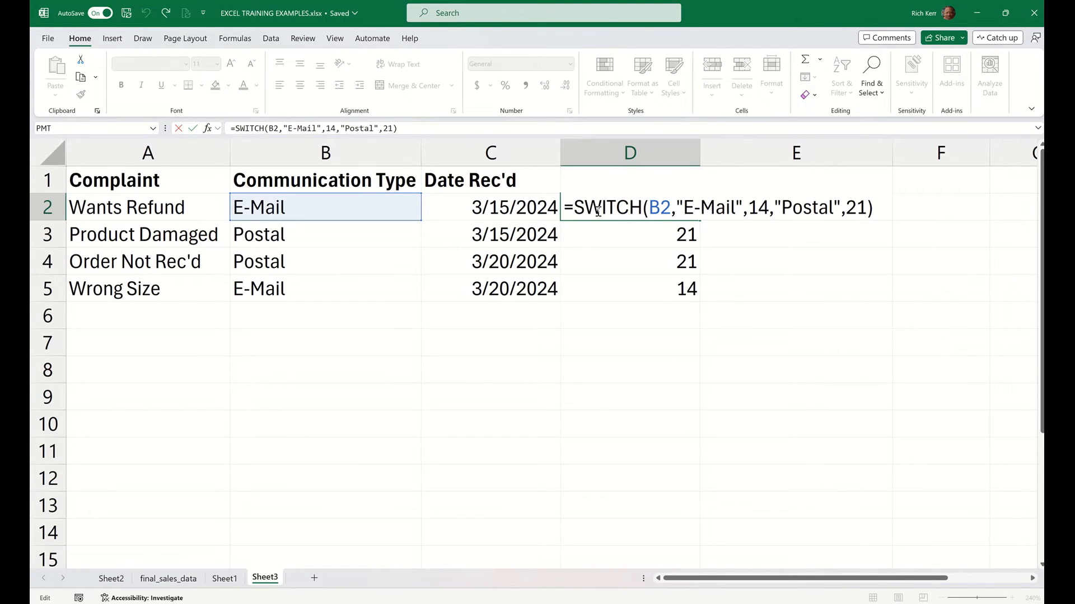
pyautogui.click(518, 208)
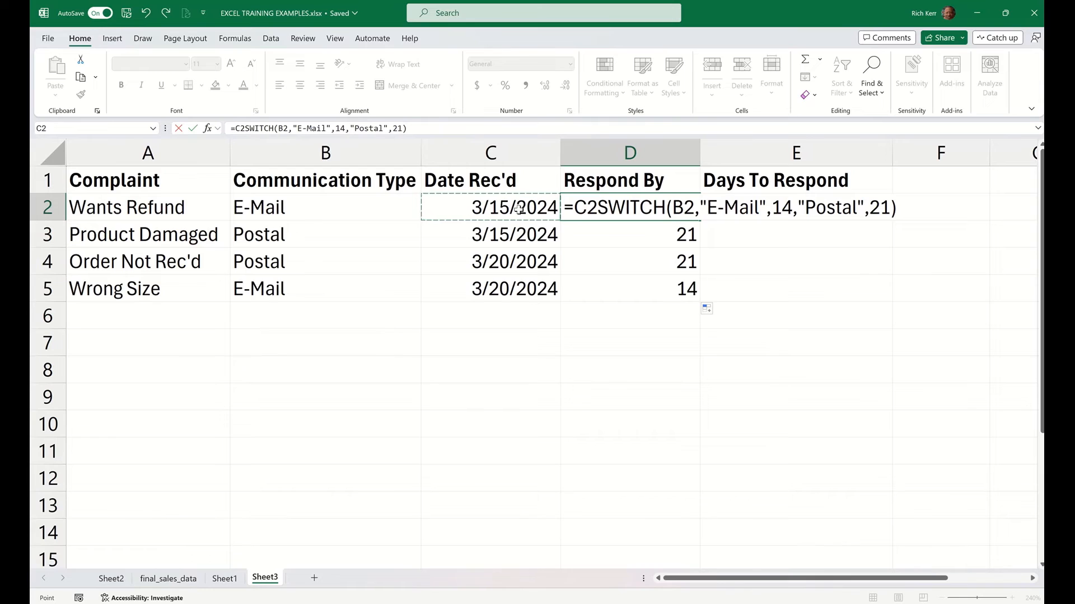
pyautogui.write('+')
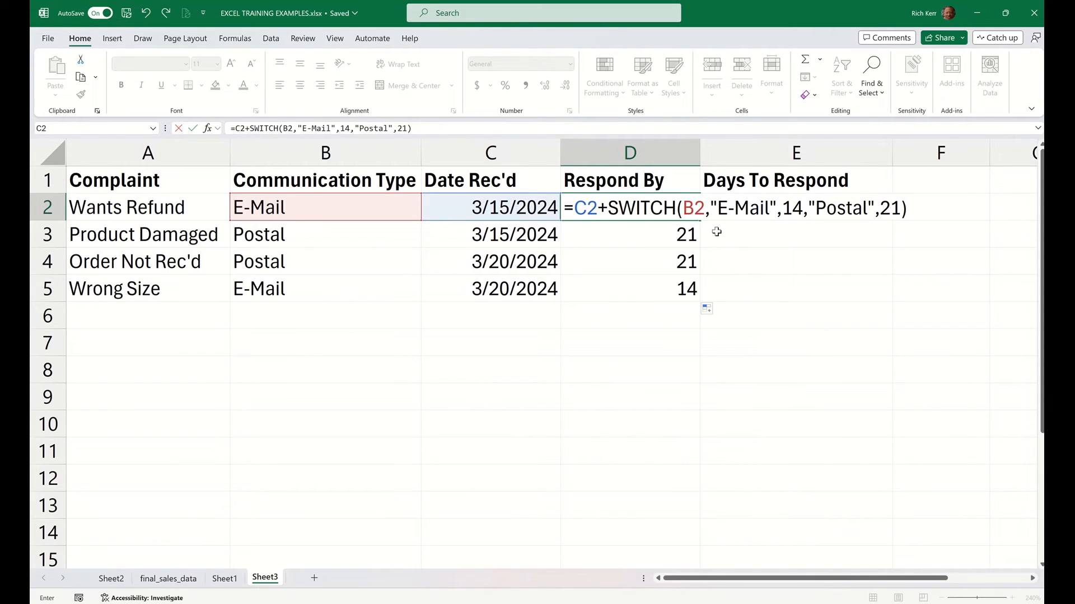
pyautogui.press('Return')
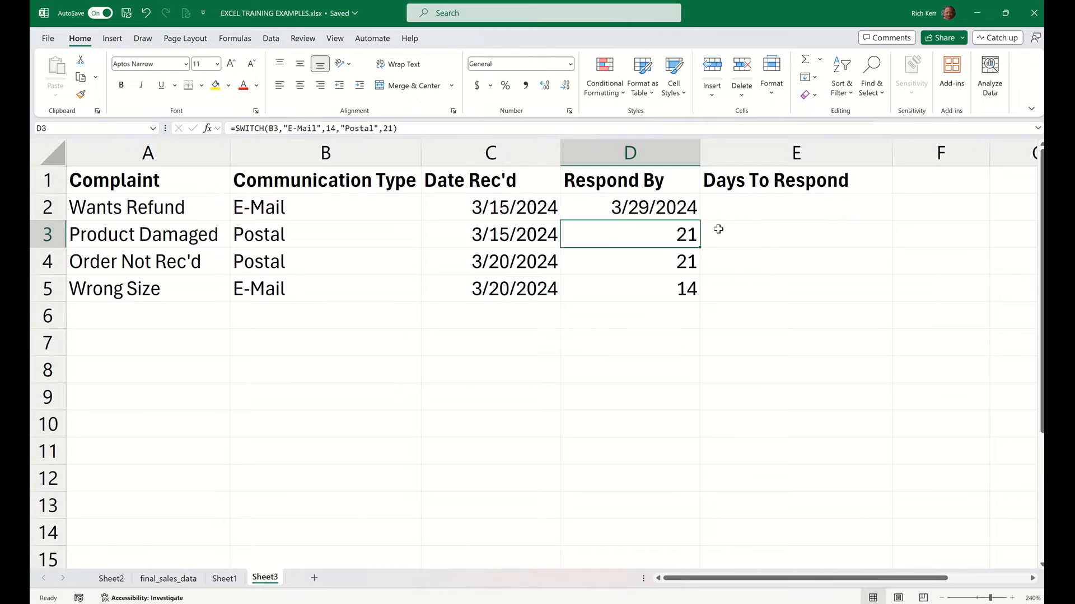
# Fill the revised Respond By formula from D2 down through D5
pyautogui.click(668, 207)
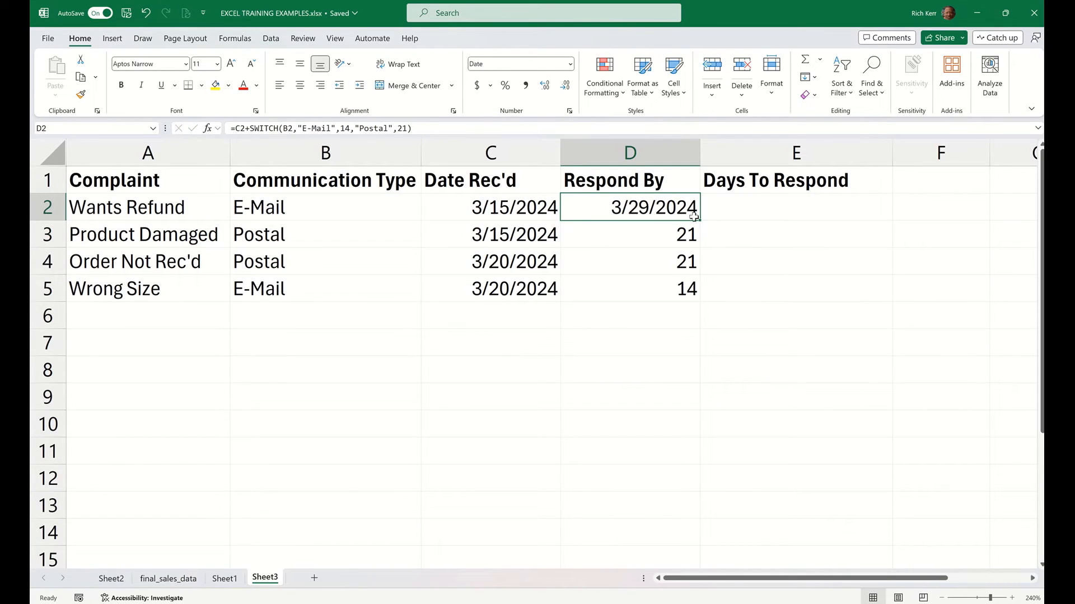
pyautogui.moveTo(699, 221); pyautogui.dragTo(702, 304)
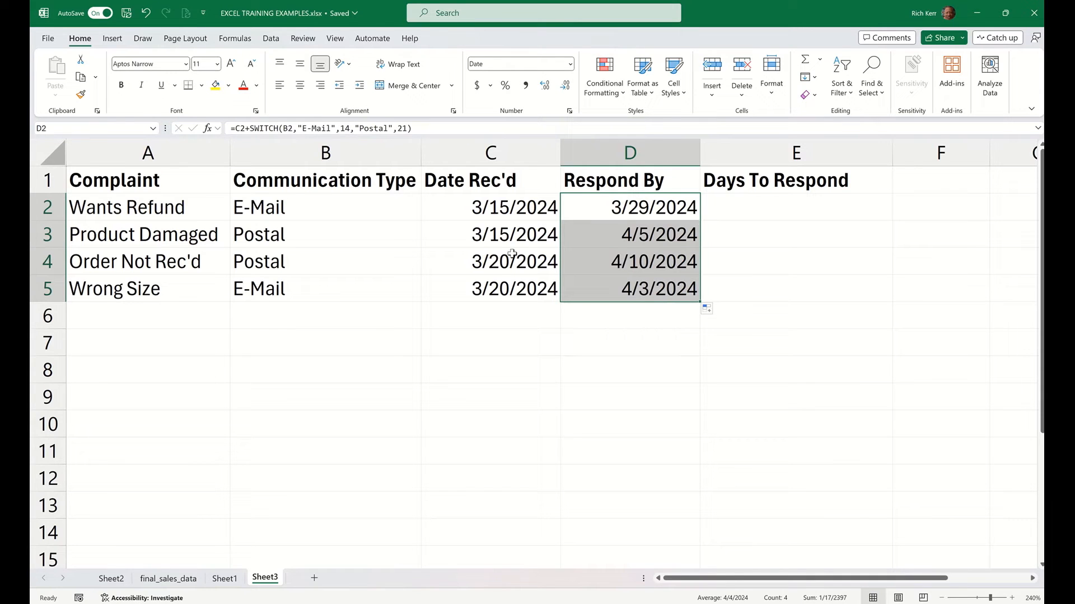
pyautogui.click(500, 237)
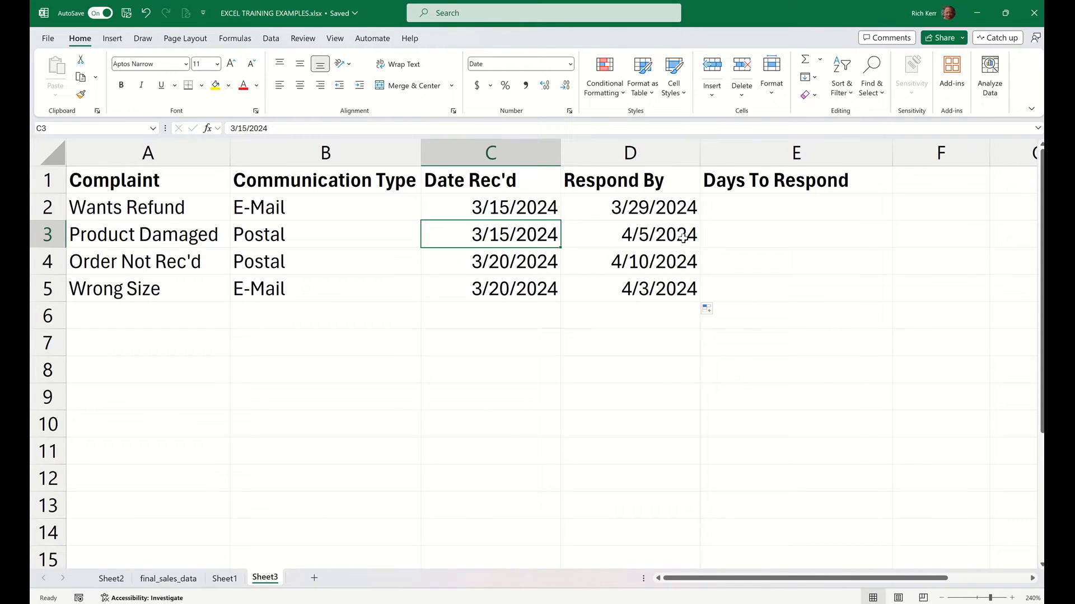
# Start a formula in E2, the first cell under Days To Respond
pyautogui.click(772, 208)
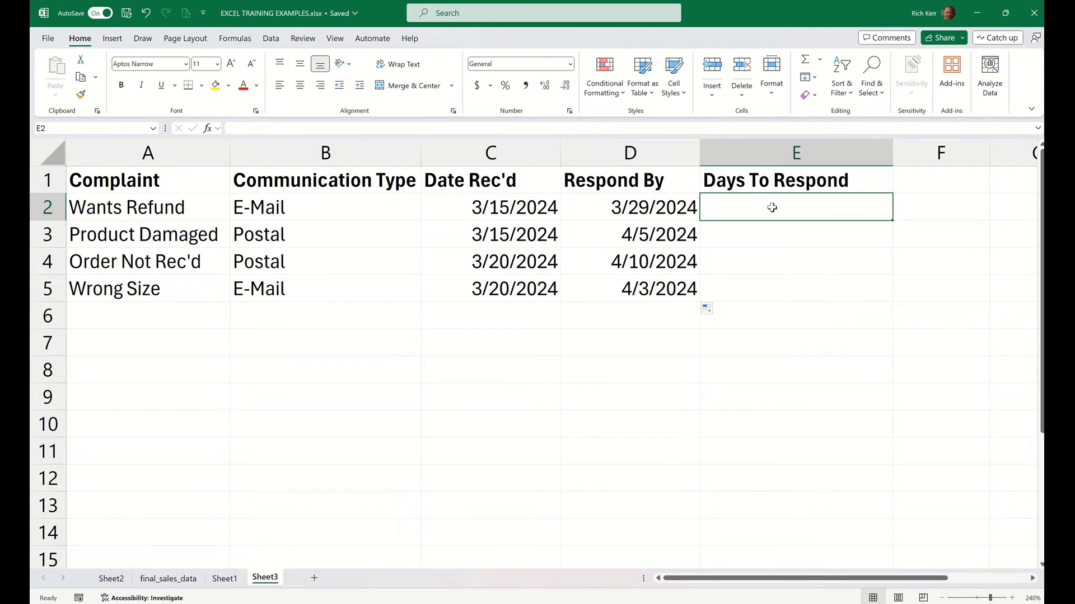
pyautogui.write('=')
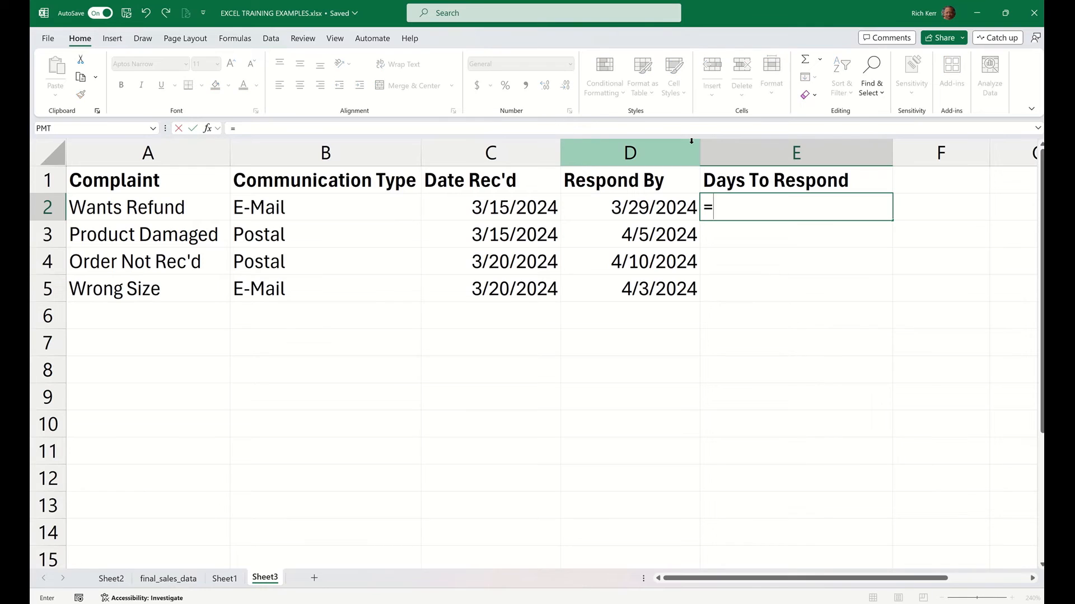
pyautogui.write('today')
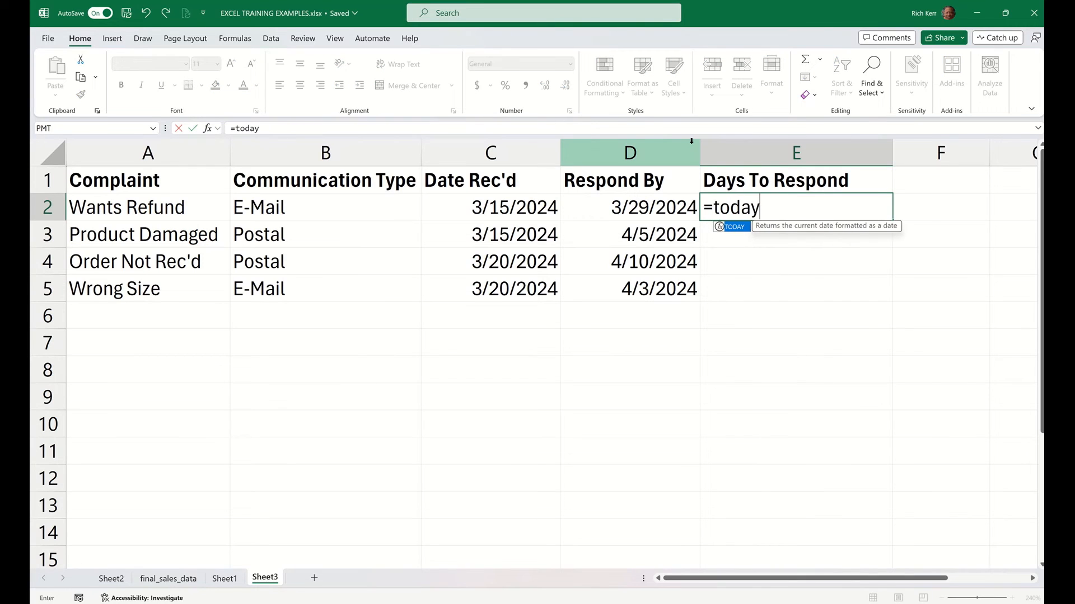
pyautogui.write('()')
pyautogui.press('BackSpace')
pyautogui.press('BackSpace')
pyautogui.press('BackSpace')
pyautogui.press('BackSpace')
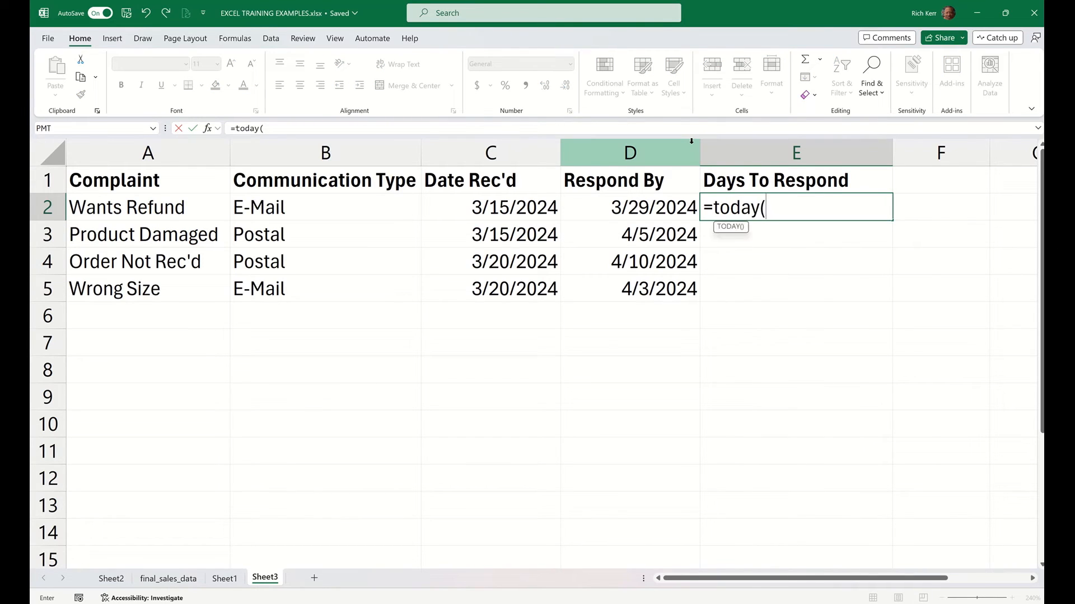
pyautogui.press('BackSpace')
pyautogui.press('BackSpace')
pyautogui.press('BackSpace')
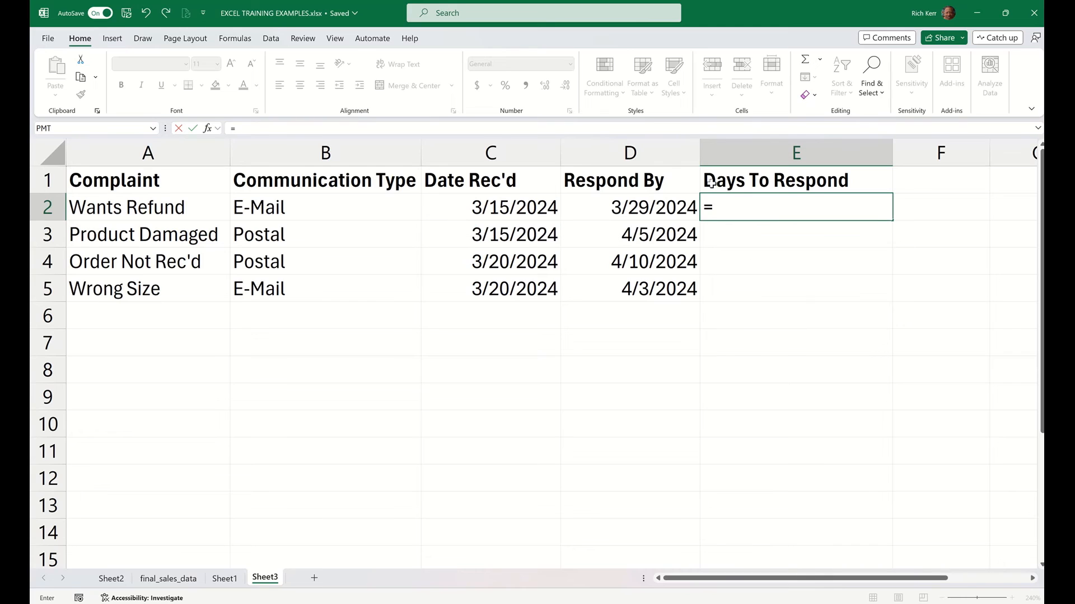
# Complete the E2 formula as =DAYS(D2,TODAY()) to calculate the days left until the respond-by date
pyautogui.write('days(')
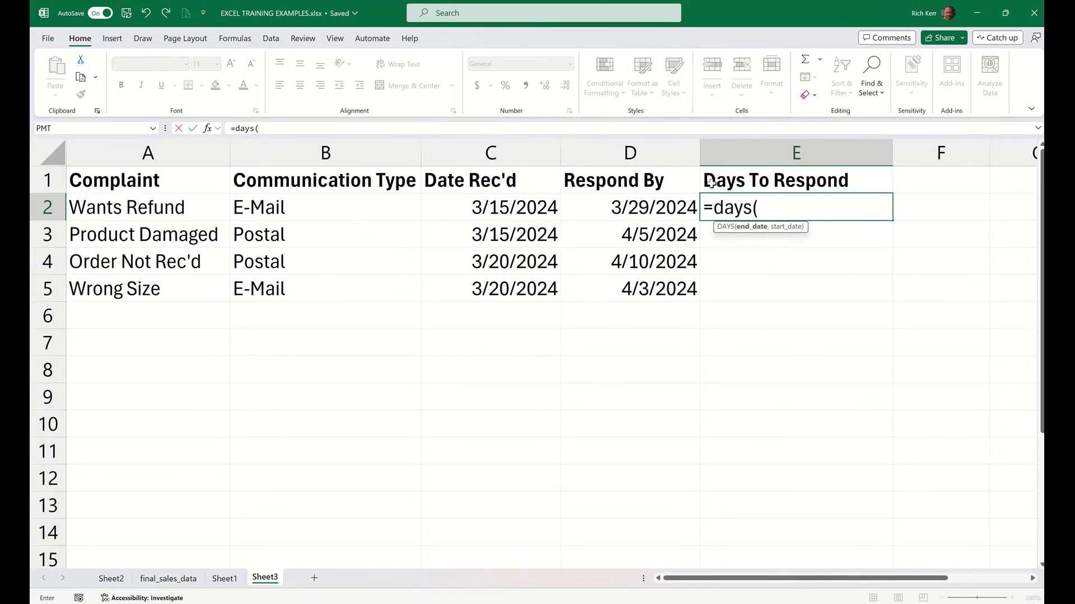
pyautogui.click(680, 207)
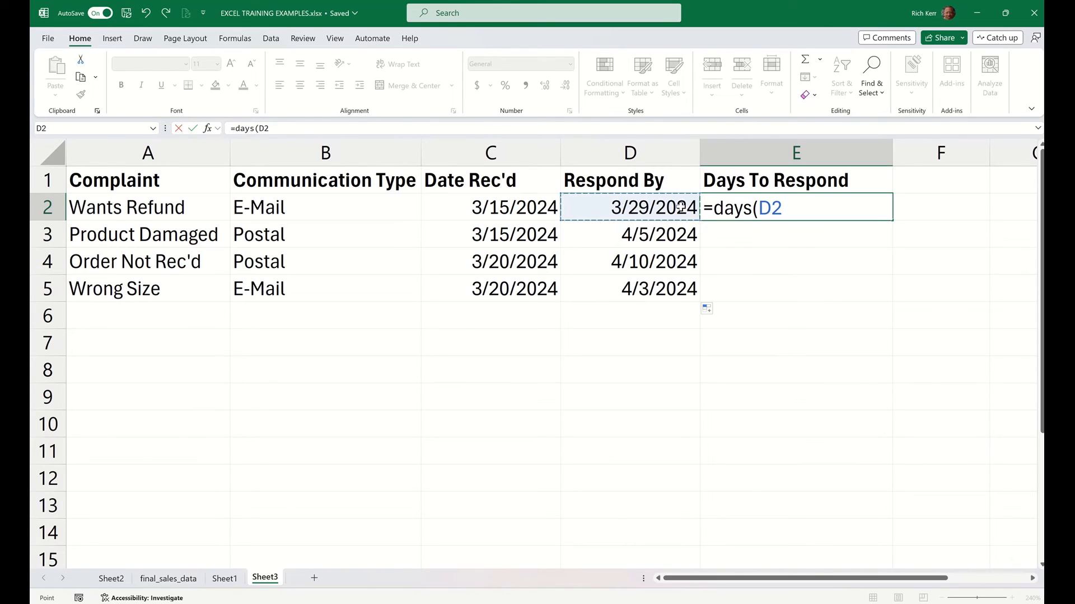
pyautogui.write(',tod')
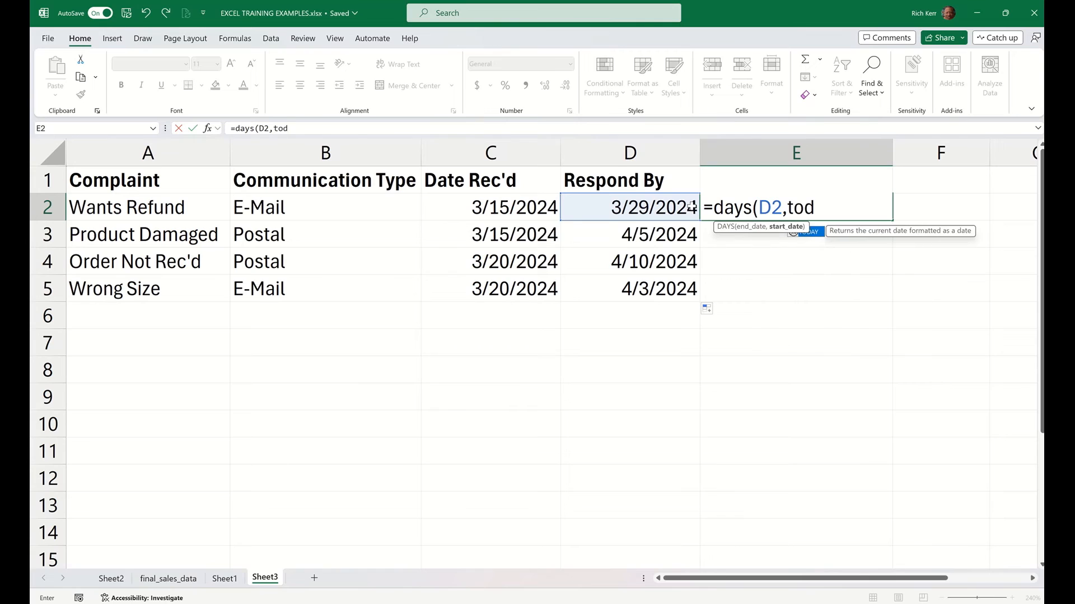
pyautogui.write('ay())')
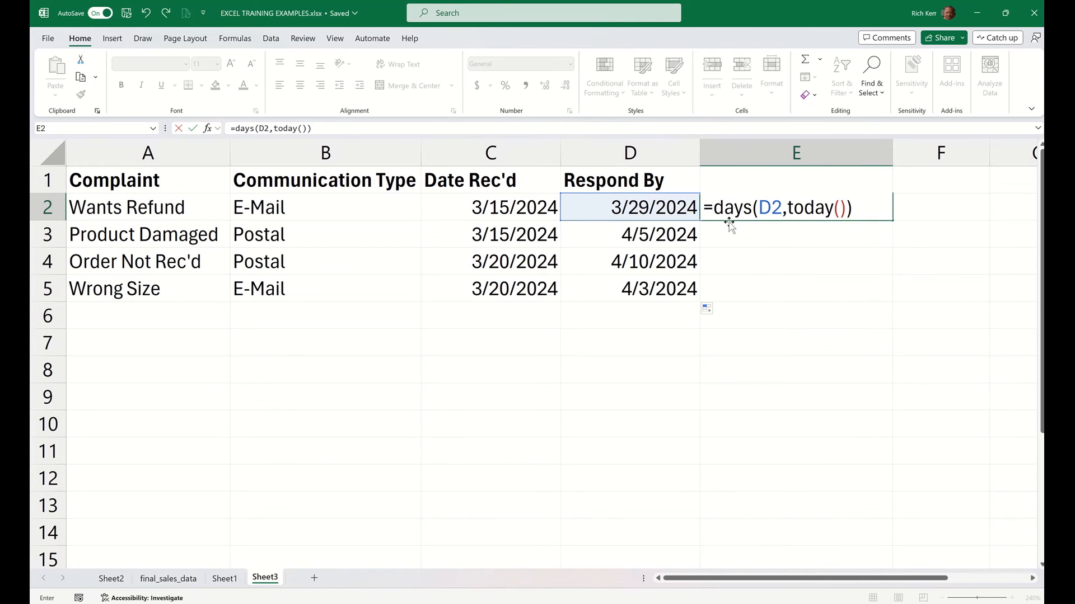
pyautogui.press('Return')
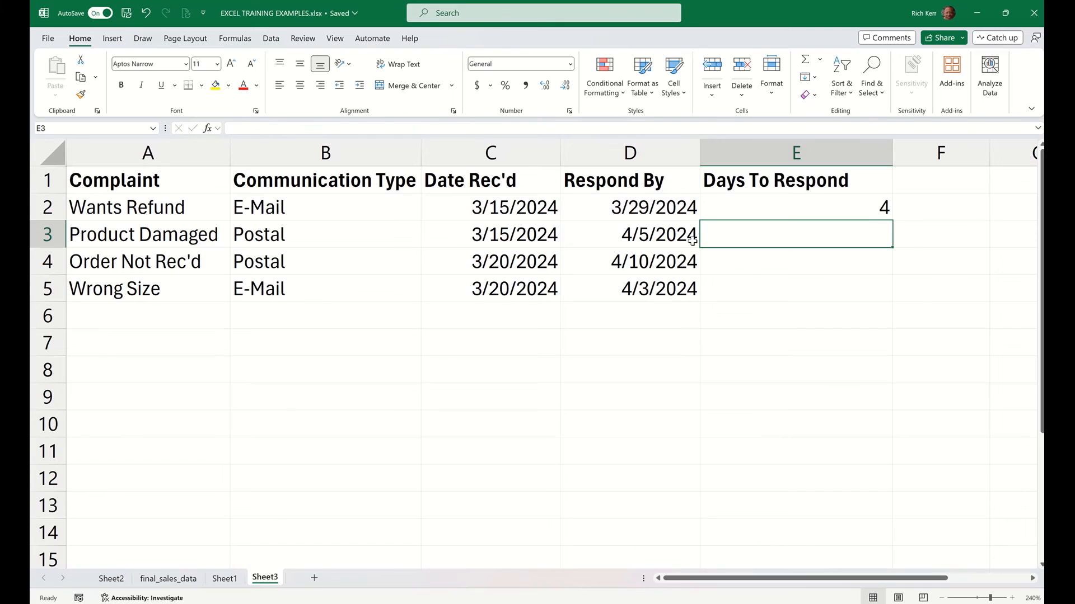
# Fill the DAYS formula from E2 down the Days To Respond column through E5
pyautogui.click(784, 209)
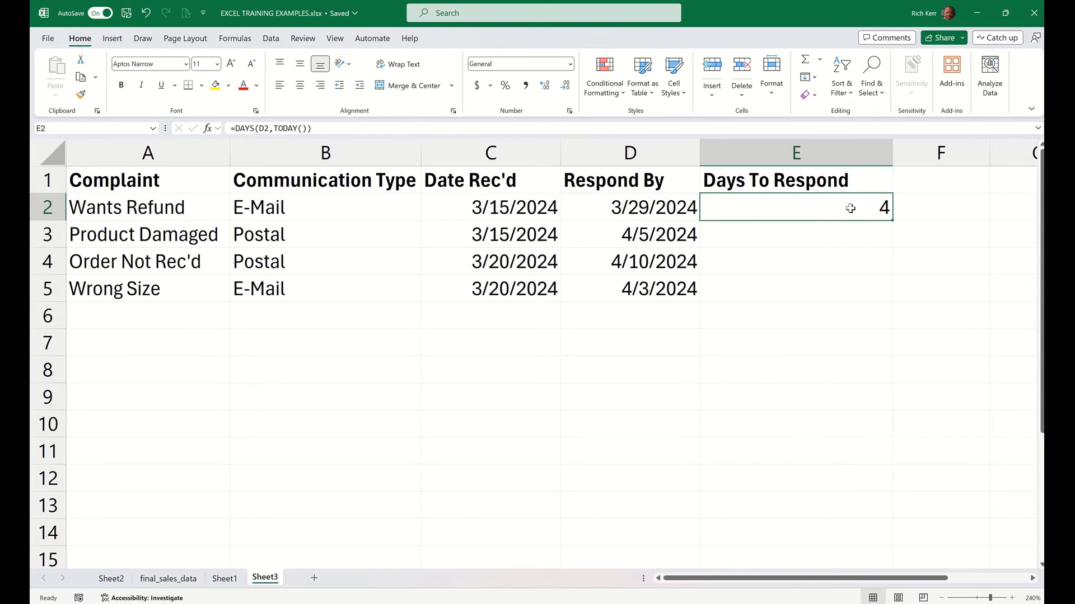
pyautogui.doubleClick(894, 221)
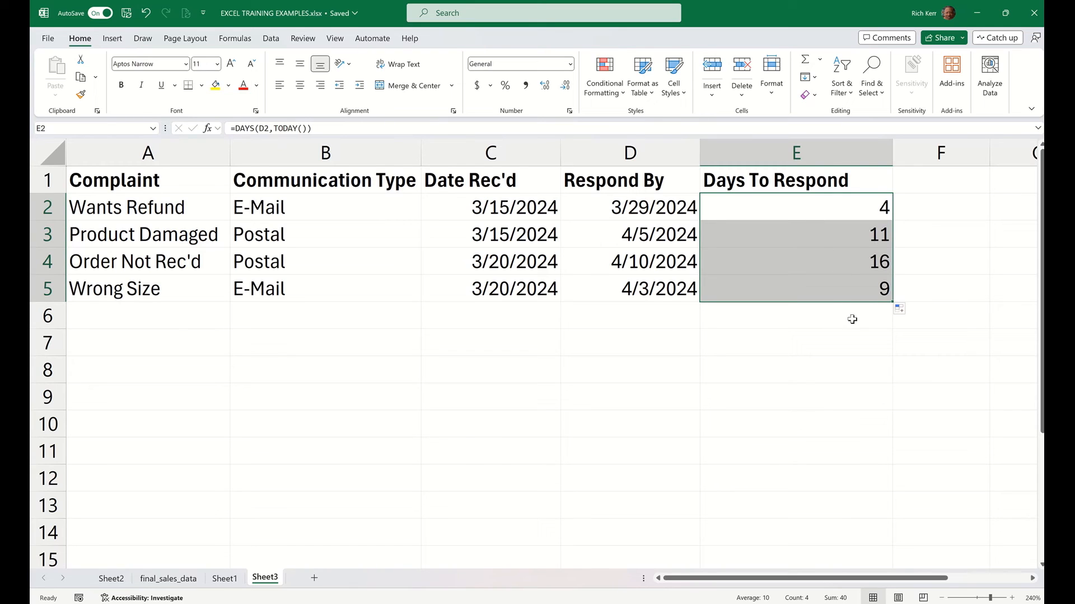
pyautogui.click(785, 211)
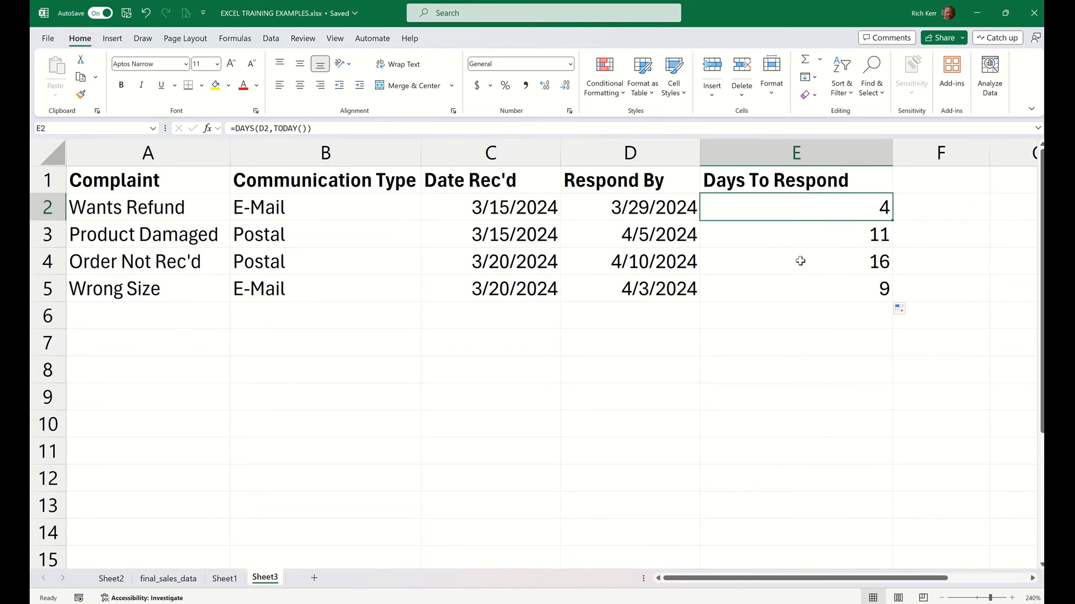